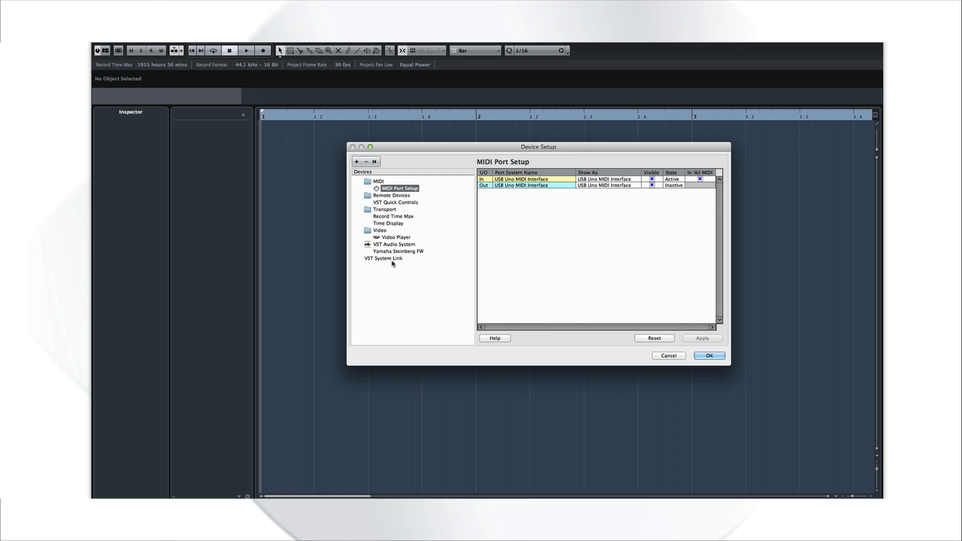
View the Yamaha Steinberg FW port list, then the VST Audio System settings, in Device Setup
{"action": "left_click", "coordinate": [399, 252]}
{"action": "left_click", "coordinate": [410, 245]}
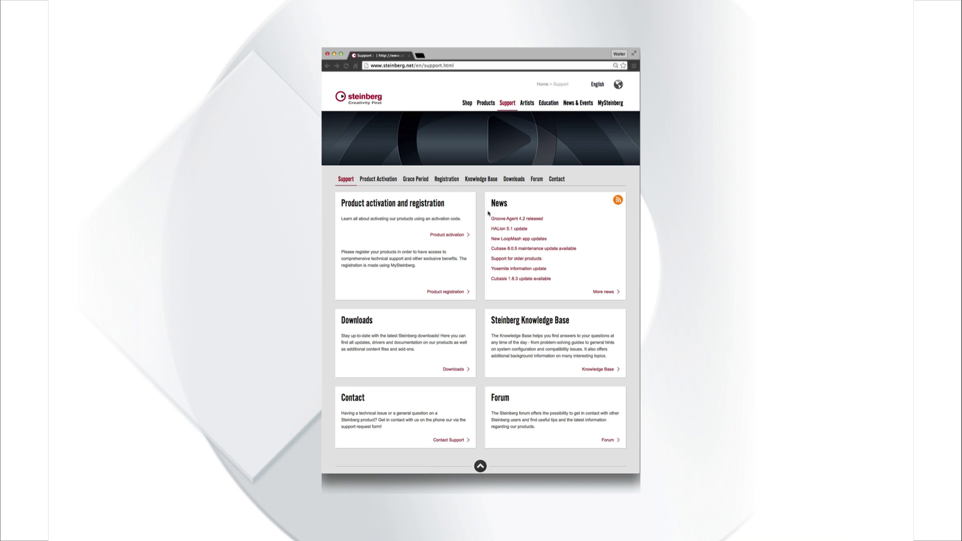
Go to Steinberg Downloads, choose MR816 CSX/X hardware, and browse its TOOLS for MR page
{"action": "left_click", "coordinate": [454, 369]}
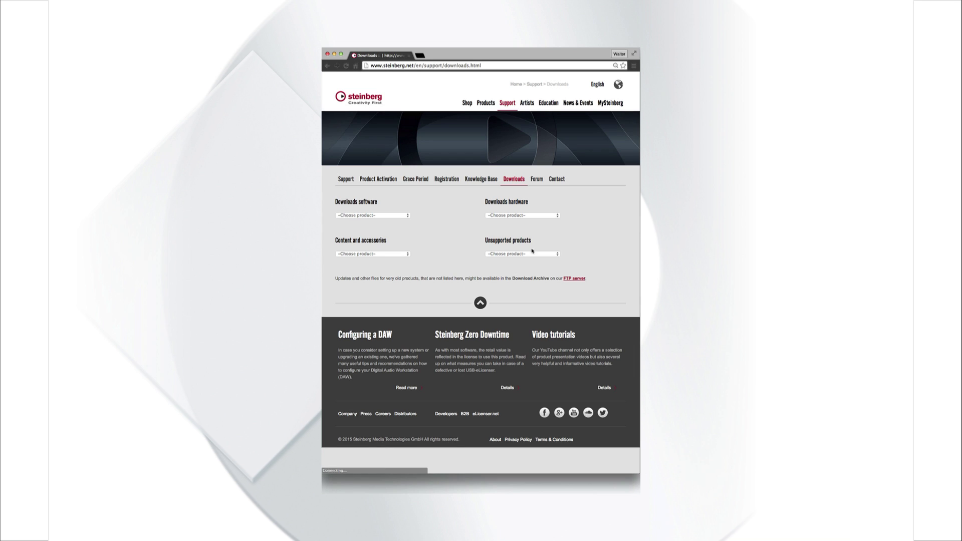
{"action": "left_click", "coordinate": [533, 216]}
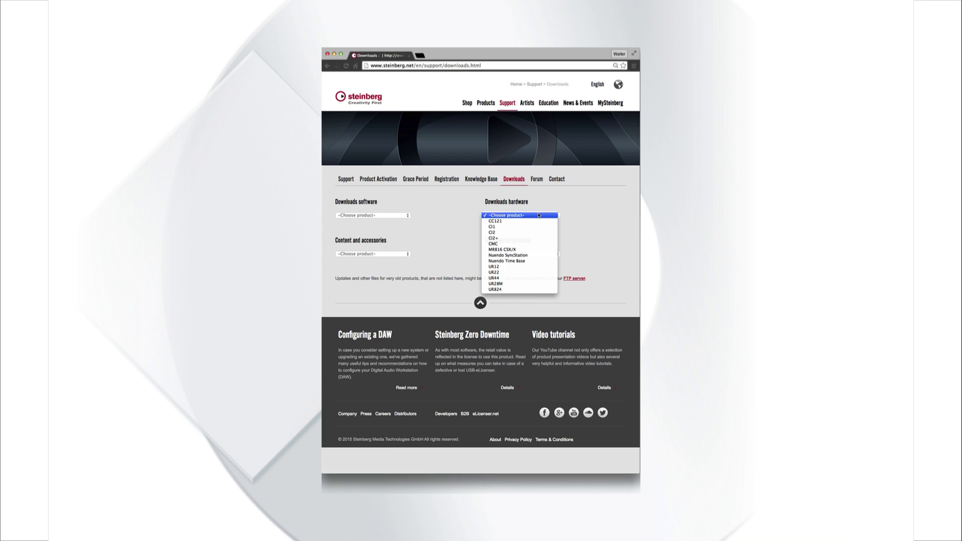
{"action": "left_click", "coordinate": [532, 252]}
{"action": "scroll", "coordinate": [531, 253], "scroll_direction": "down", "scroll_amount": 2}
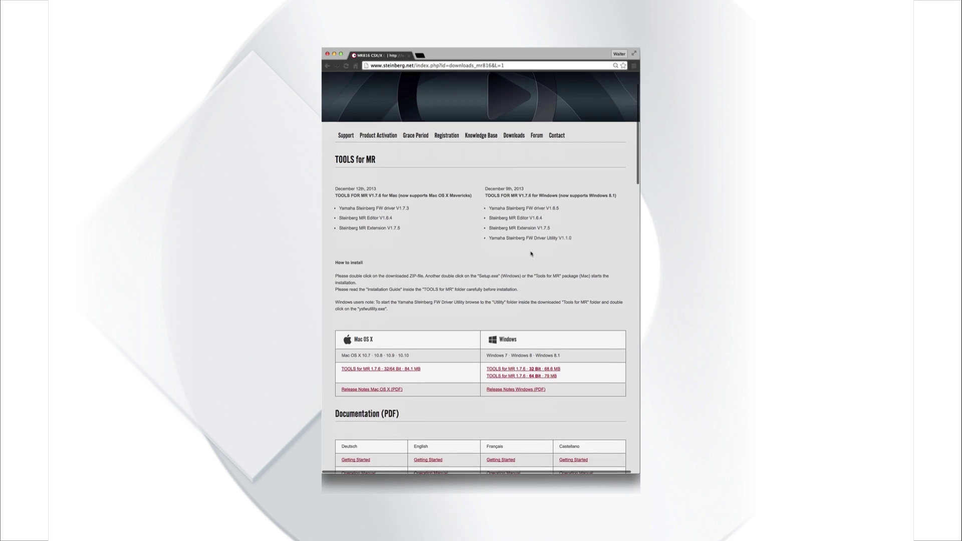
{"action": "scroll", "coordinate": [531, 253], "scroll_direction": "down", "scroll_amount": 7}
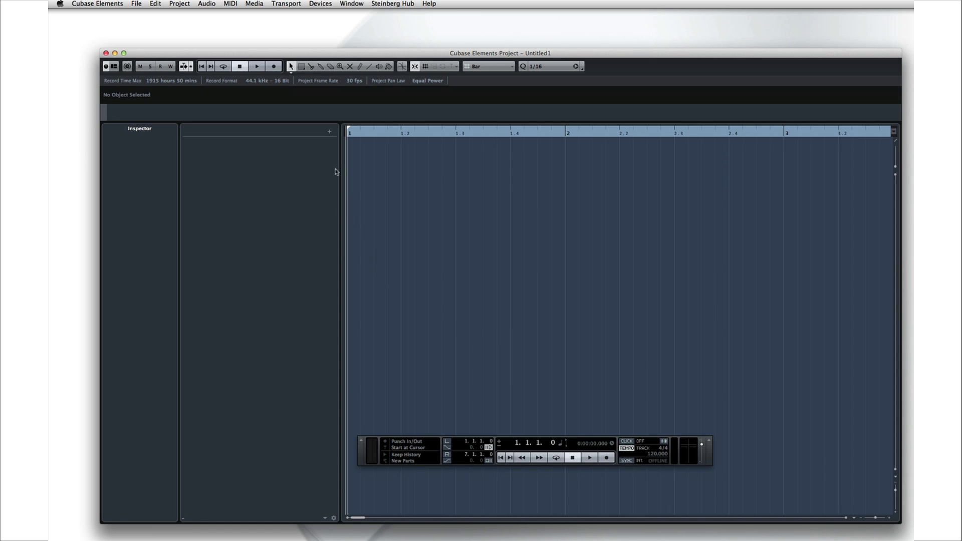
Open Device Setup and look at the Time Display, Record Time Max and Remote Devices pages
{"action": "left_click", "coordinate": [321, 4]}
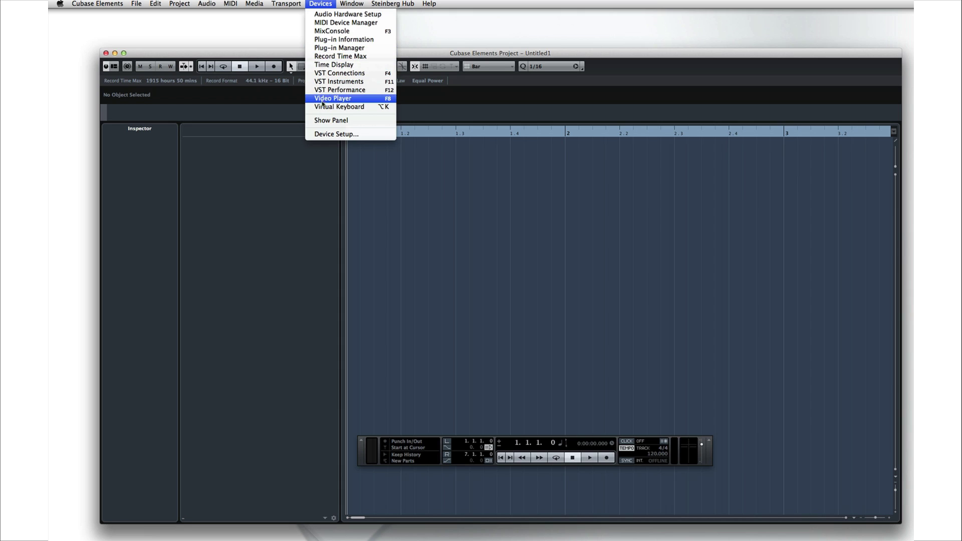
{"action": "left_click", "coordinate": [312, 134]}
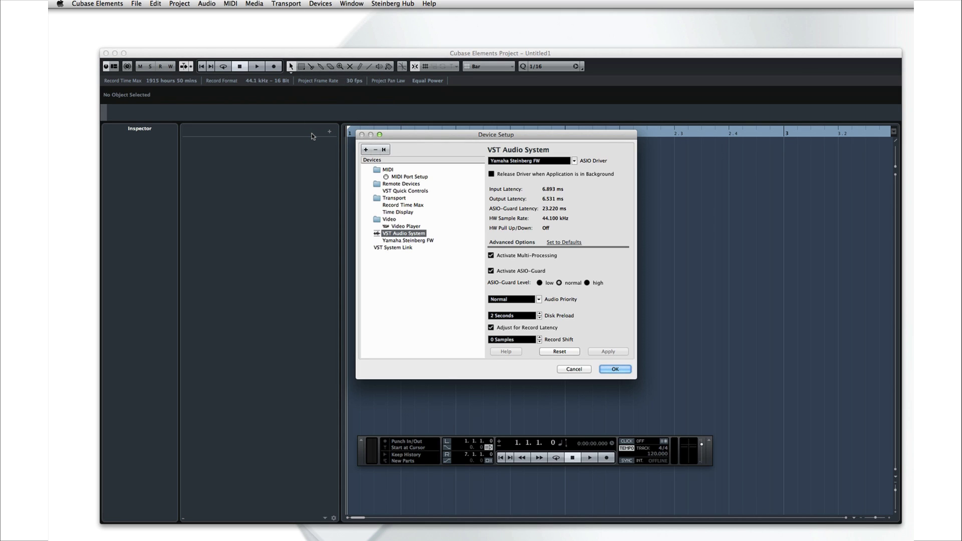
{"action": "left_click", "coordinate": [397, 213]}
{"action": "left_click", "coordinate": [403, 205]}
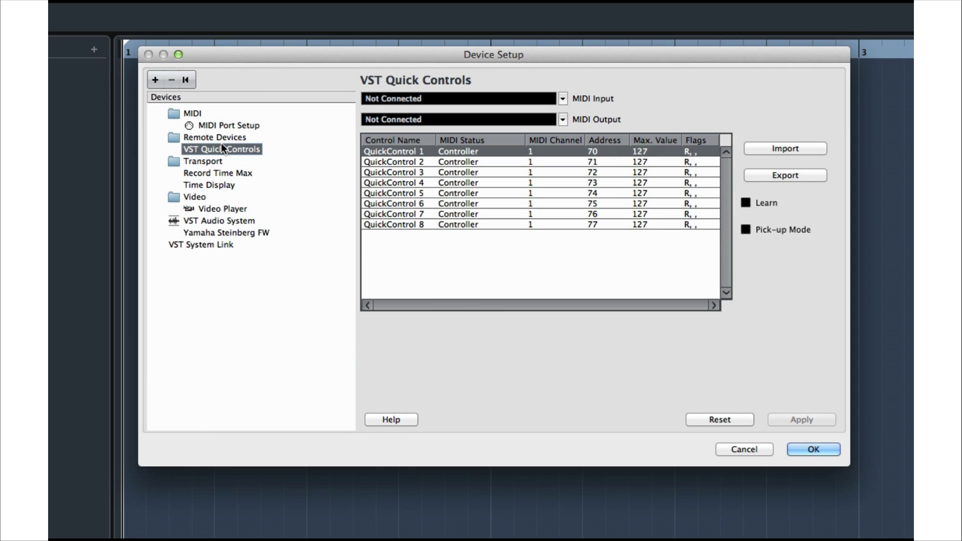
{"action": "left_click", "coordinate": [220, 136]}
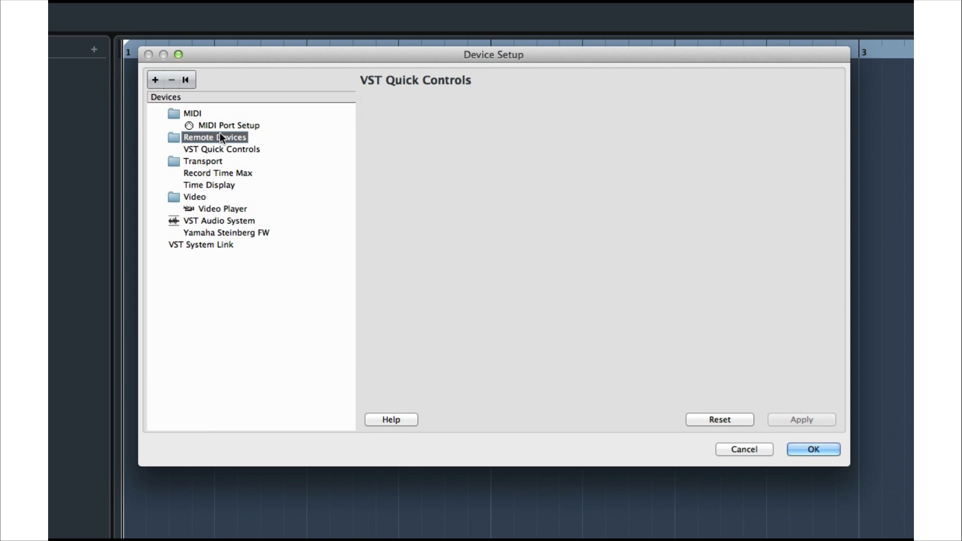
Look through the Yamaha Steinberg FW ports and MIDI Port Setup, ending on VST Audio System
{"action": "left_click", "coordinate": [193, 233]}
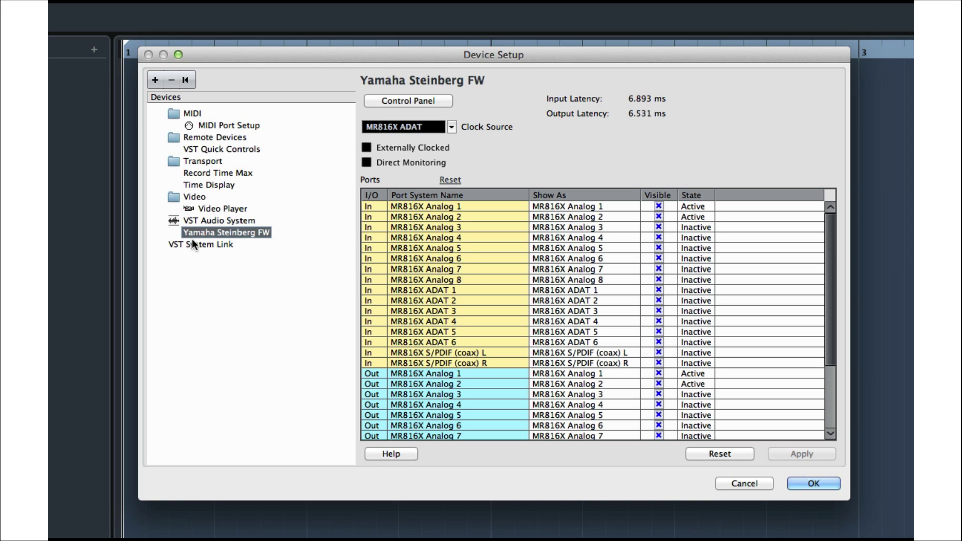
{"action": "left_click", "coordinate": [207, 123]}
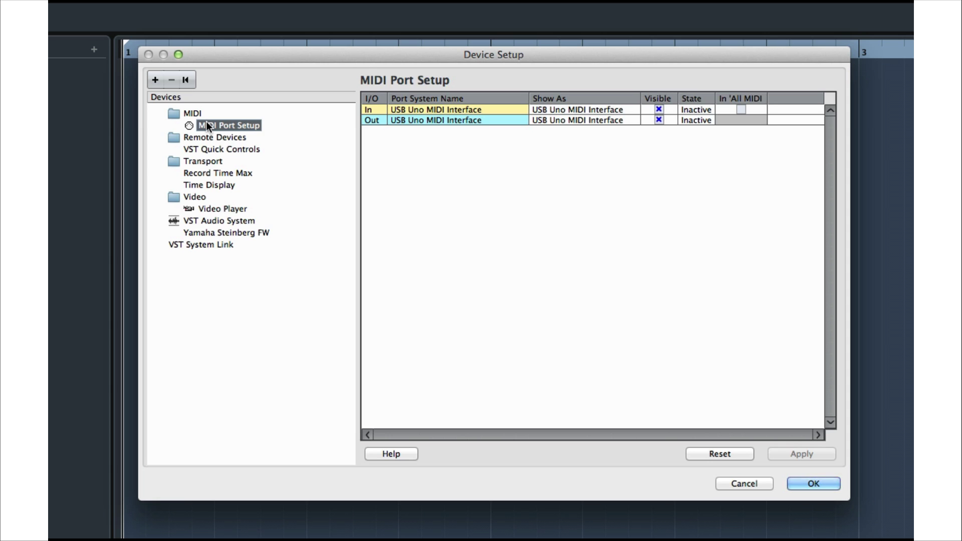
{"action": "left_click", "coordinate": [203, 234]}
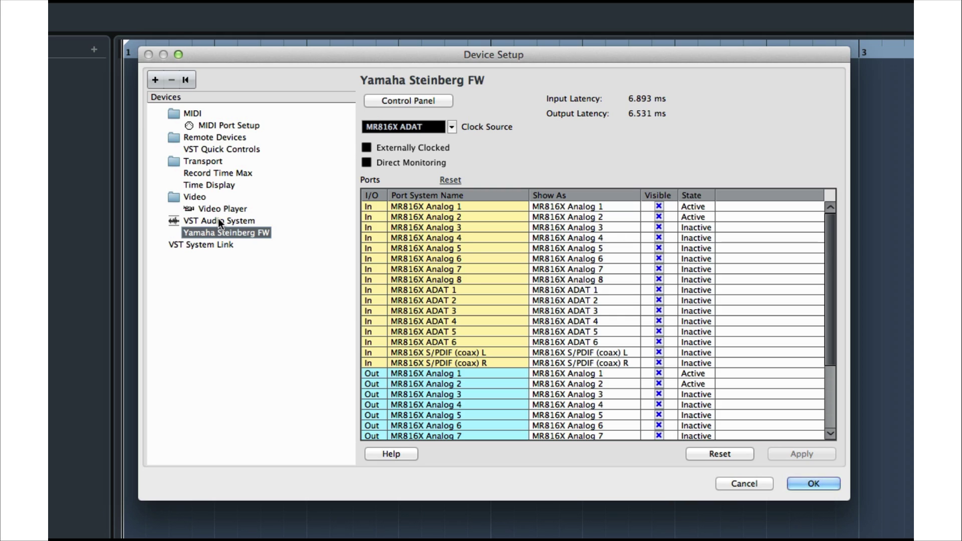
{"action": "left_click", "coordinate": [219, 221]}
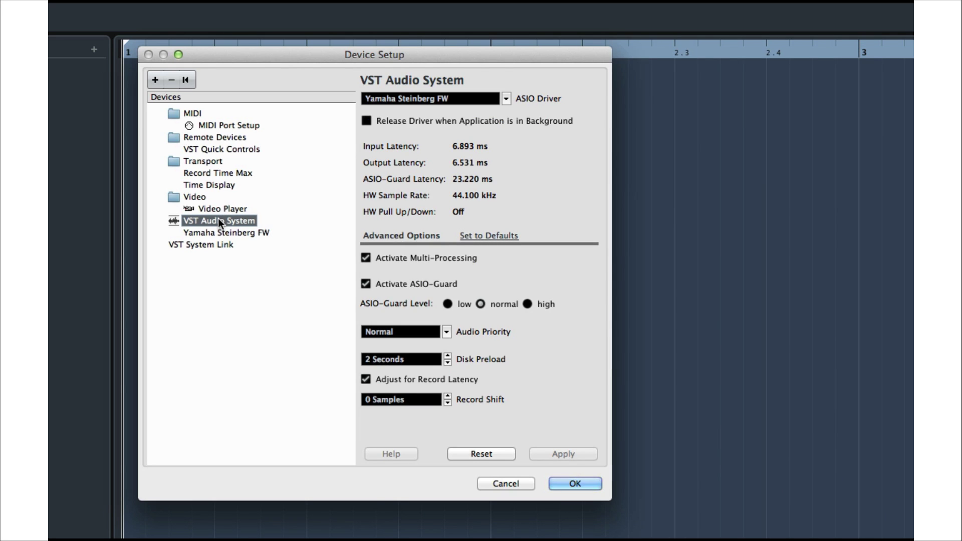
In MIDI Port Setup, tick In 'All MIDI Inputs' for USB Uno and untick Visible for its output
{"action": "left_click", "coordinate": [208, 123]}
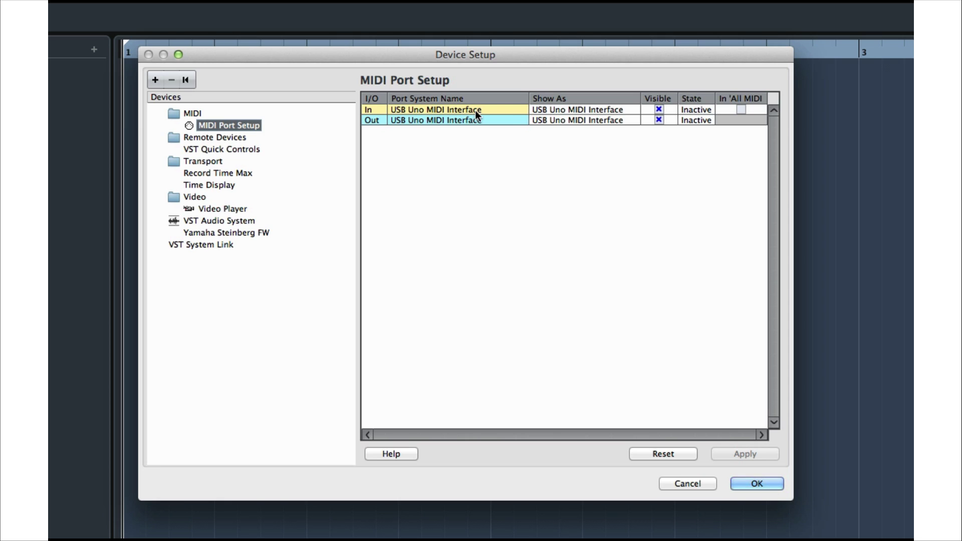
{"action": "left_click", "coordinate": [740, 109]}
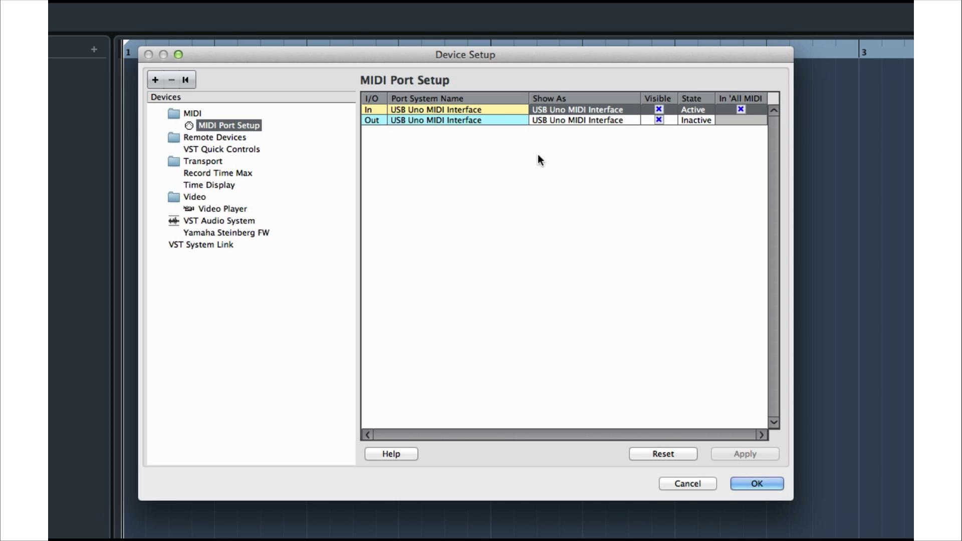
{"action": "left_click", "coordinate": [660, 120]}
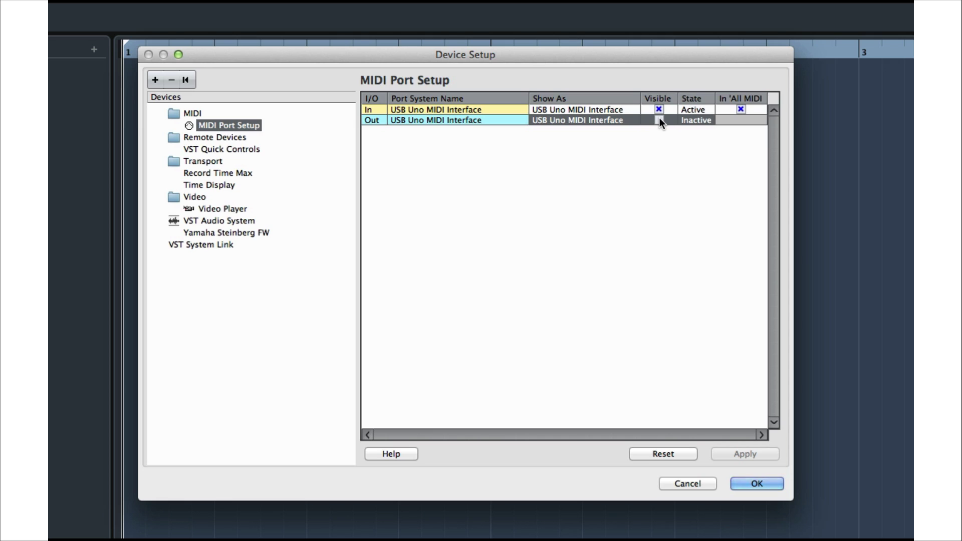
{"action": "left_click", "coordinate": [660, 120]}
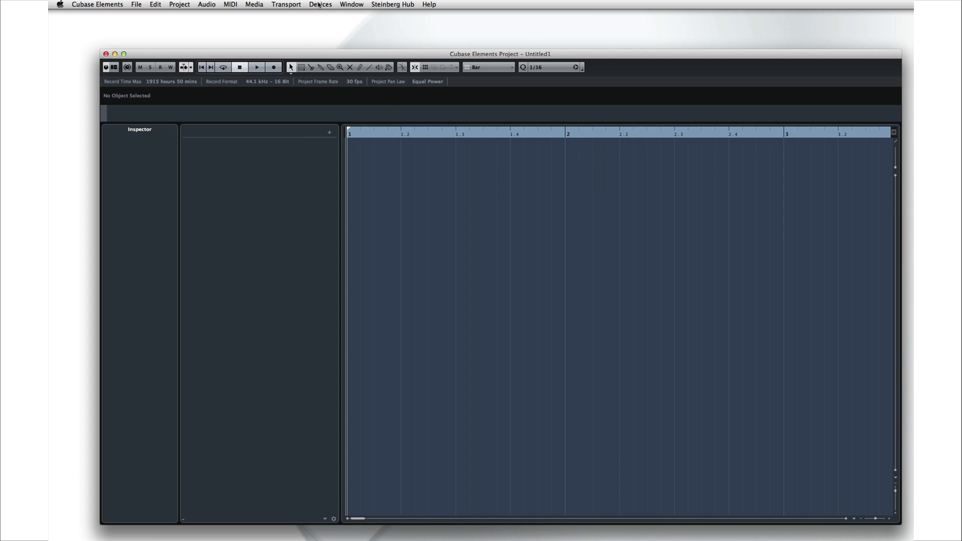
In Device Setup's VST Audio System, switch the ASIO Driver to Yamaha Steinberg FW
{"action": "left_click", "coordinate": [320, 5]}
{"action": "left_click", "coordinate": [311, 127]}
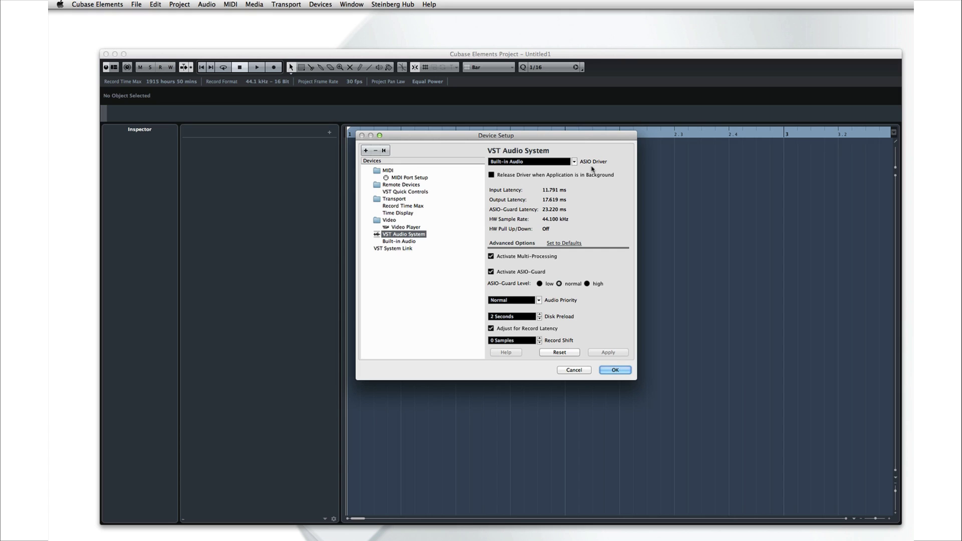
{"action": "left_click", "coordinate": [575, 163]}
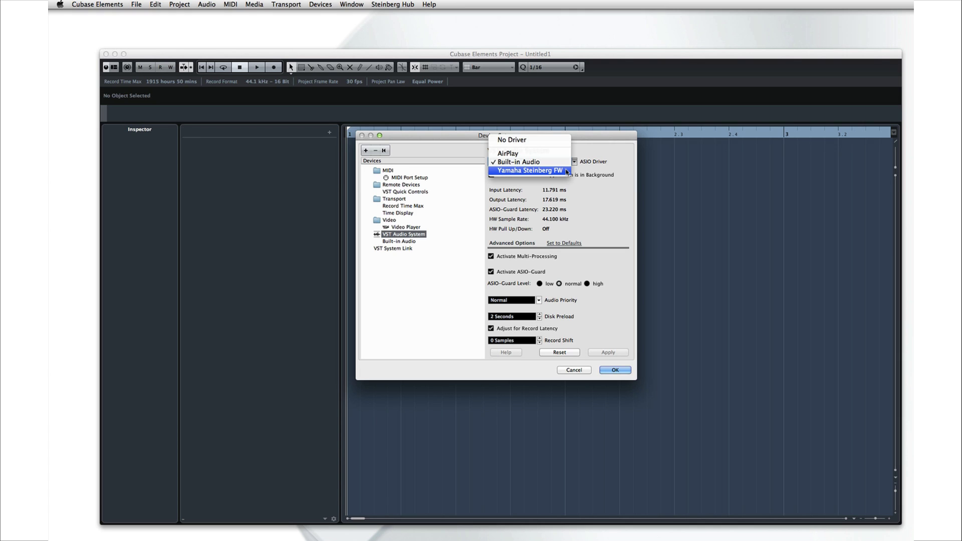
{"action": "left_click", "coordinate": [530, 171]}
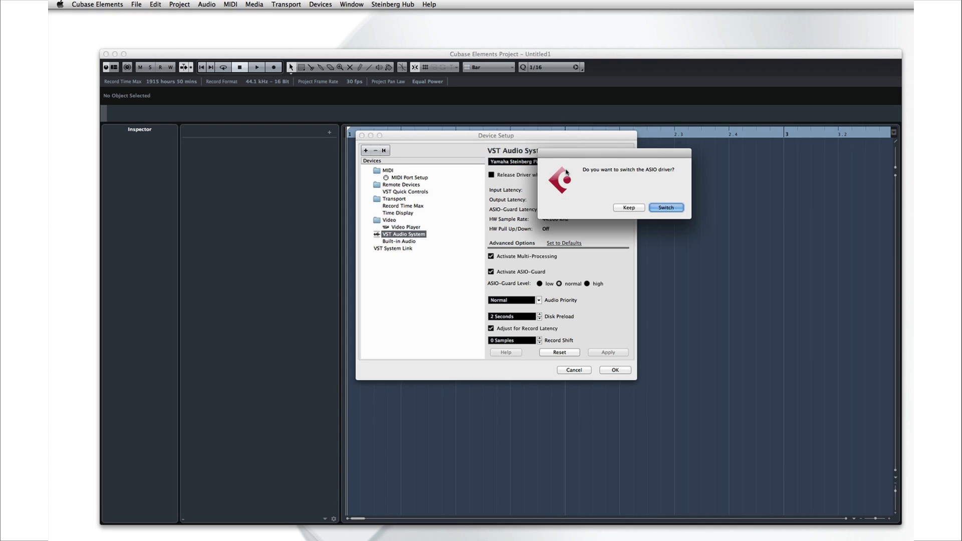
{"action": "left_click", "coordinate": [668, 210]}
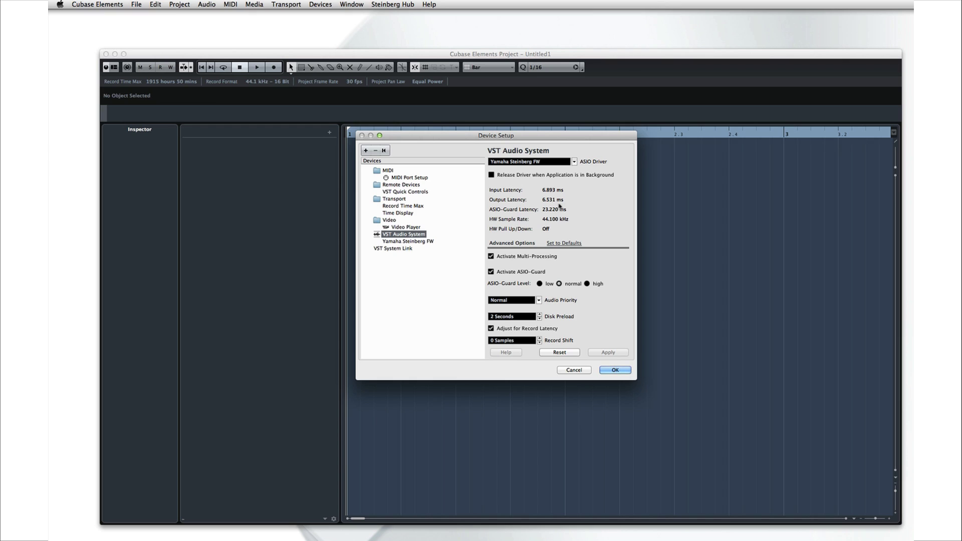
From the Yamaha Steinberg FW page, set the interface buffer size to 128 samples in its control panel
{"action": "left_click", "coordinate": [419, 242]}
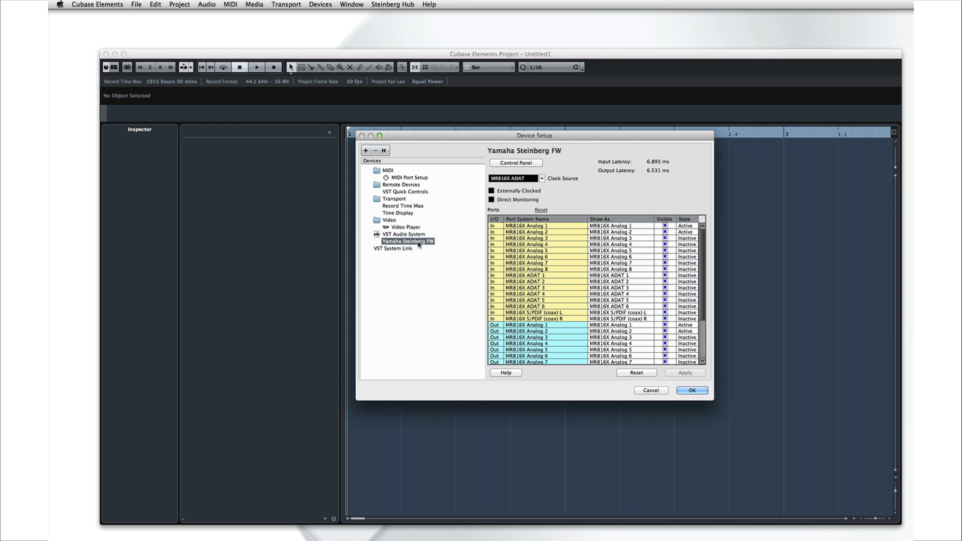
{"action": "left_click", "coordinate": [504, 165]}
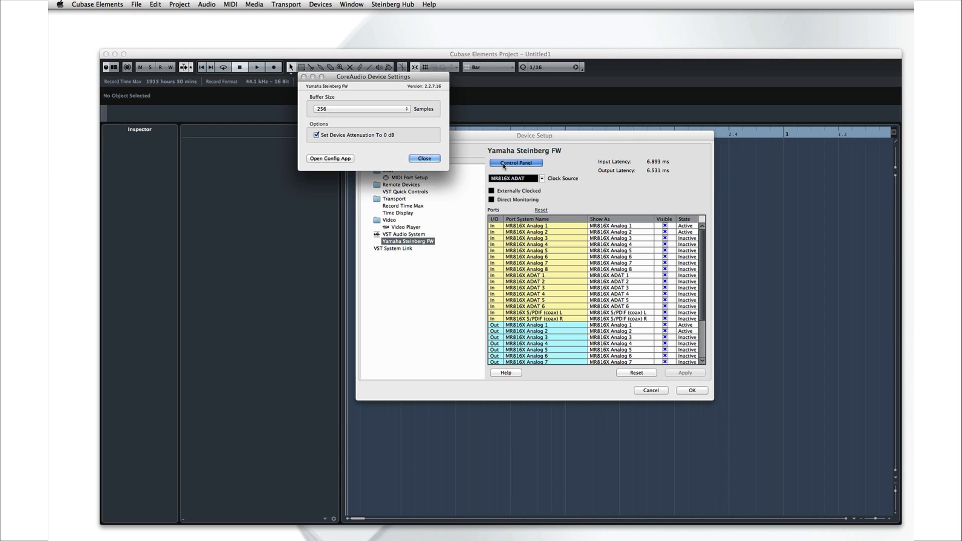
{"action": "left_click", "coordinate": [383, 109]}
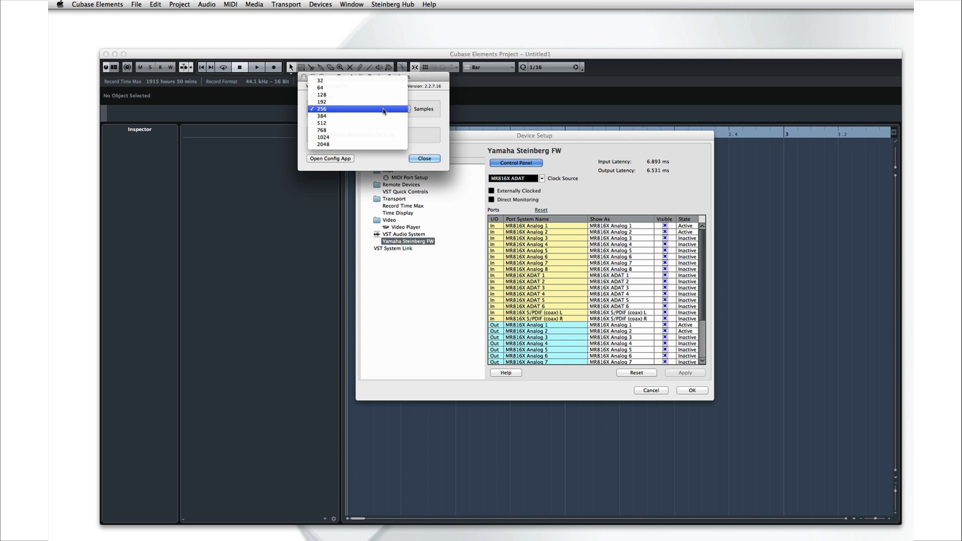
{"action": "left_click", "coordinate": [383, 96]}
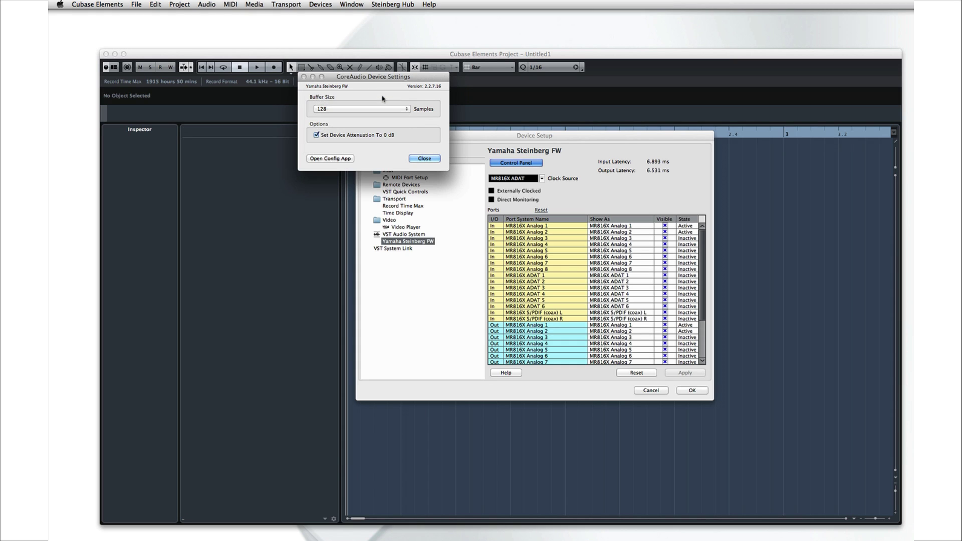
{"action": "left_click", "coordinate": [415, 159]}
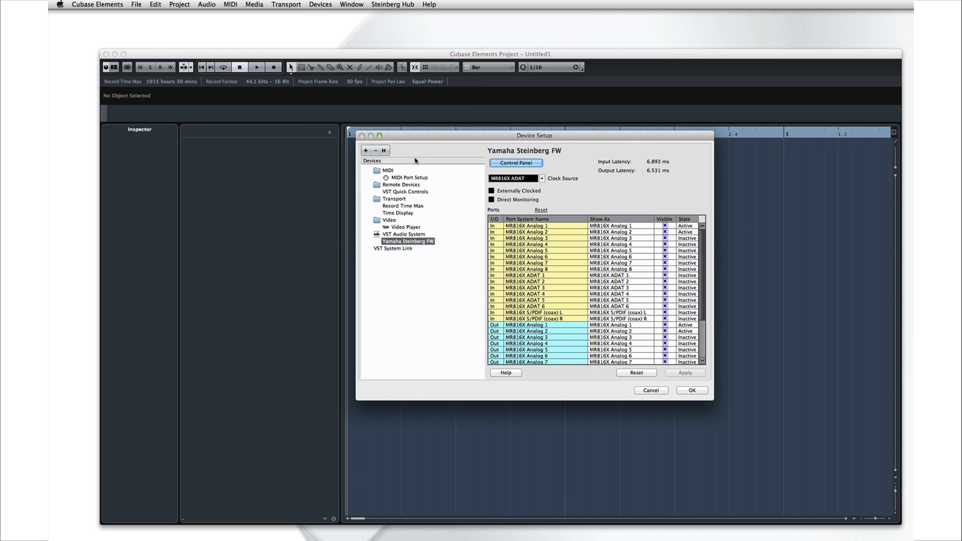
In the driver settings, change the buffer size to 512 samples, then to 1024 samples
{"action": "left_click", "coordinate": [524, 164]}
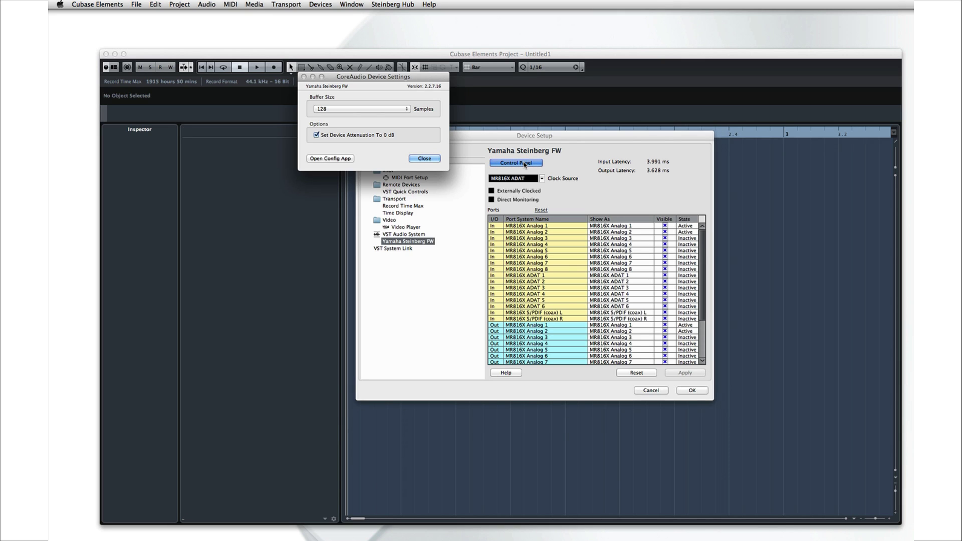
{"action": "left_click", "coordinate": [383, 113]}
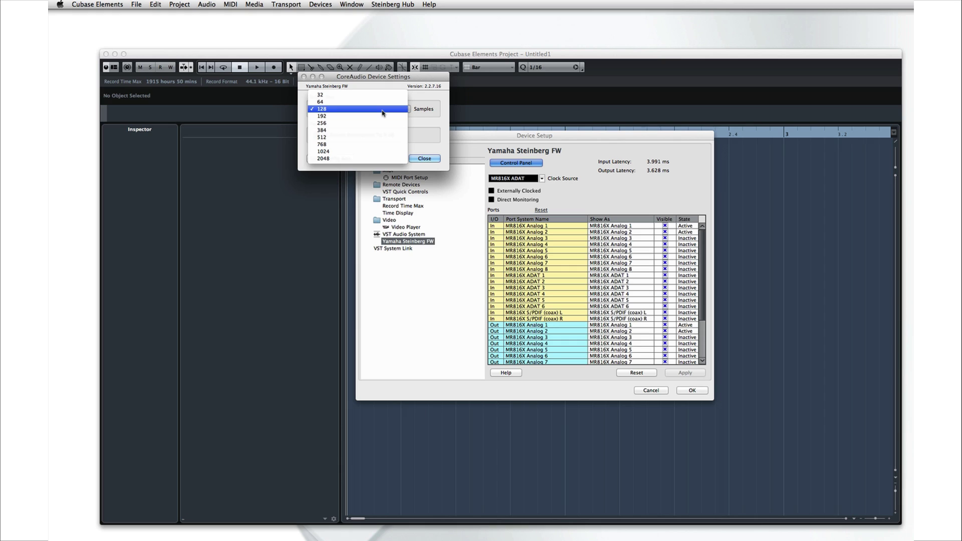
{"action": "left_click", "coordinate": [364, 138]}
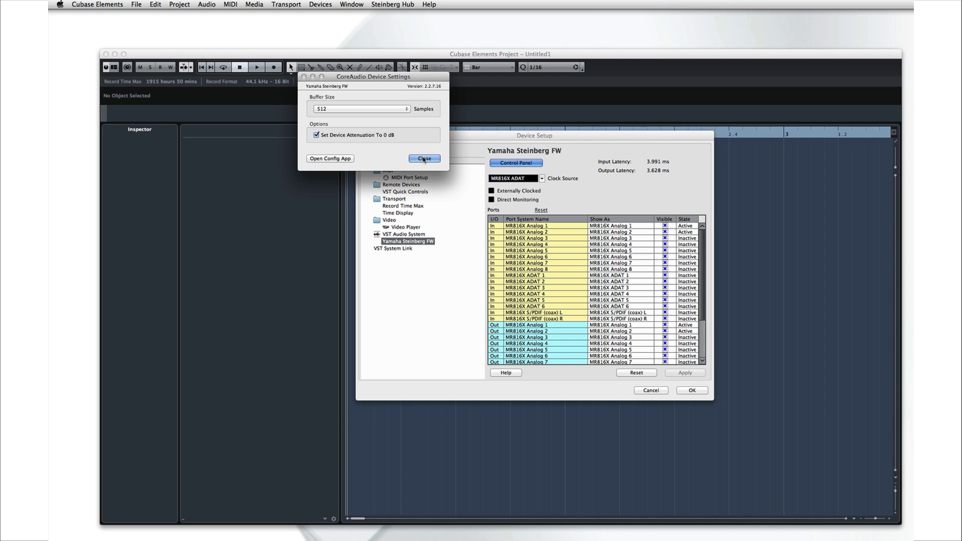
{"action": "left_click", "coordinate": [405, 109]}
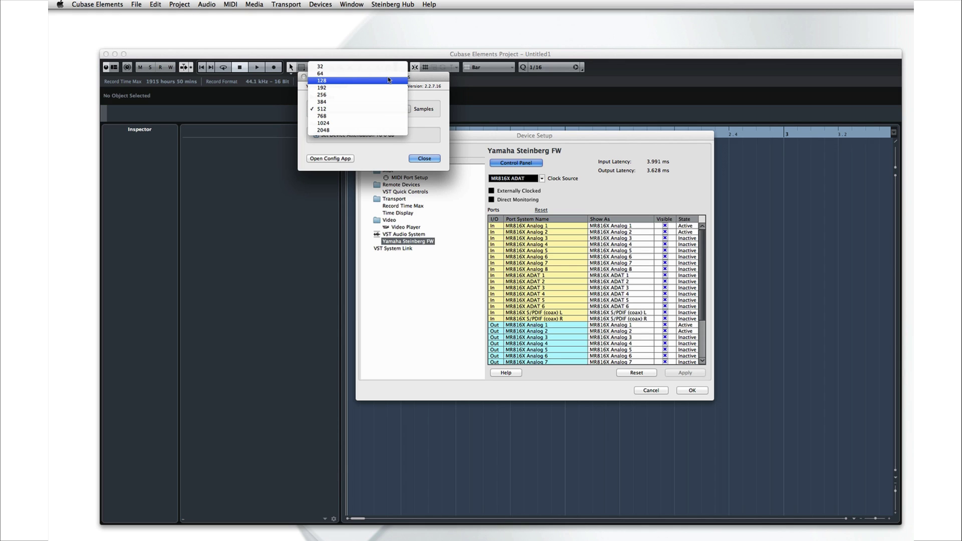
{"action": "left_click", "coordinate": [417, 150]}
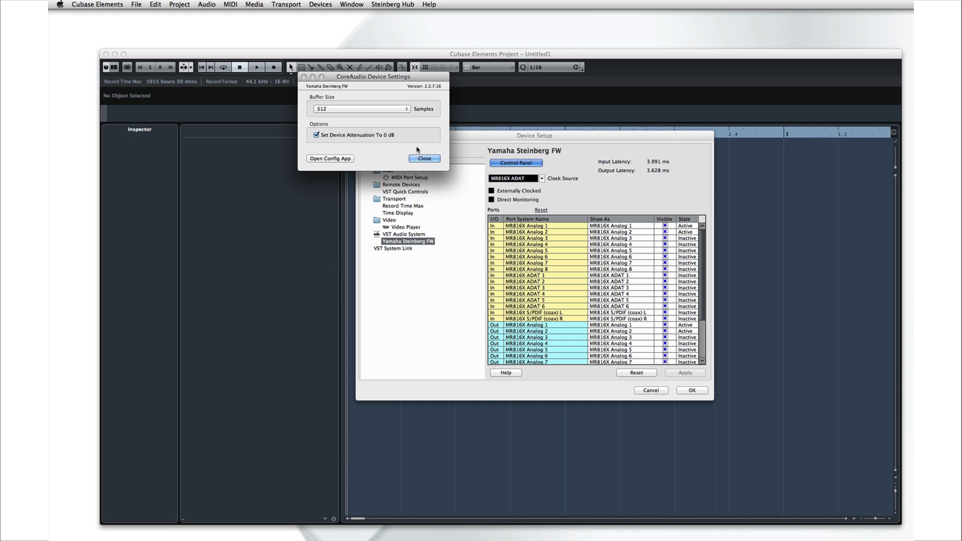
{"action": "left_click", "coordinate": [408, 110]}
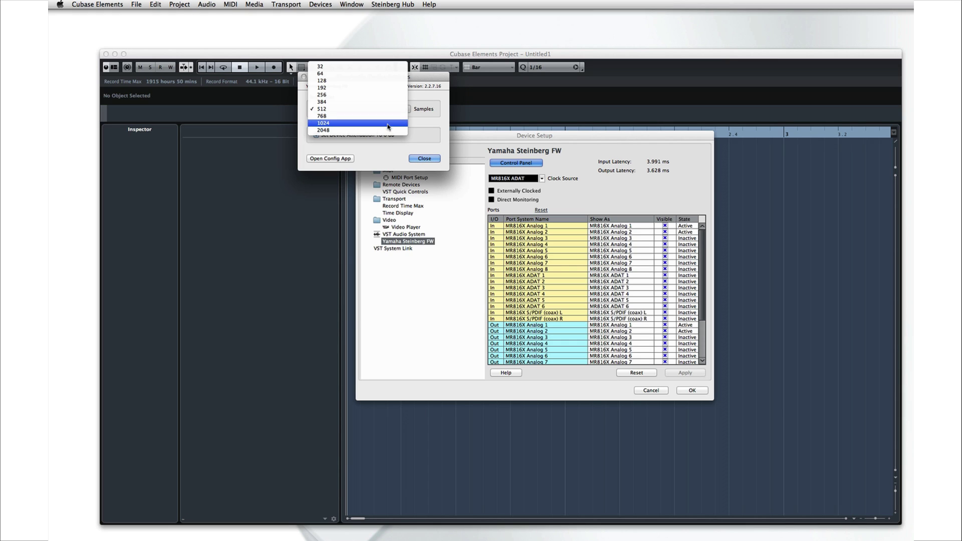
{"action": "left_click", "coordinate": [389, 123]}
Close the driver settings, acknowledge the buffer size warning, and enable Direct Monitoring
{"action": "left_click", "coordinate": [423, 158]}
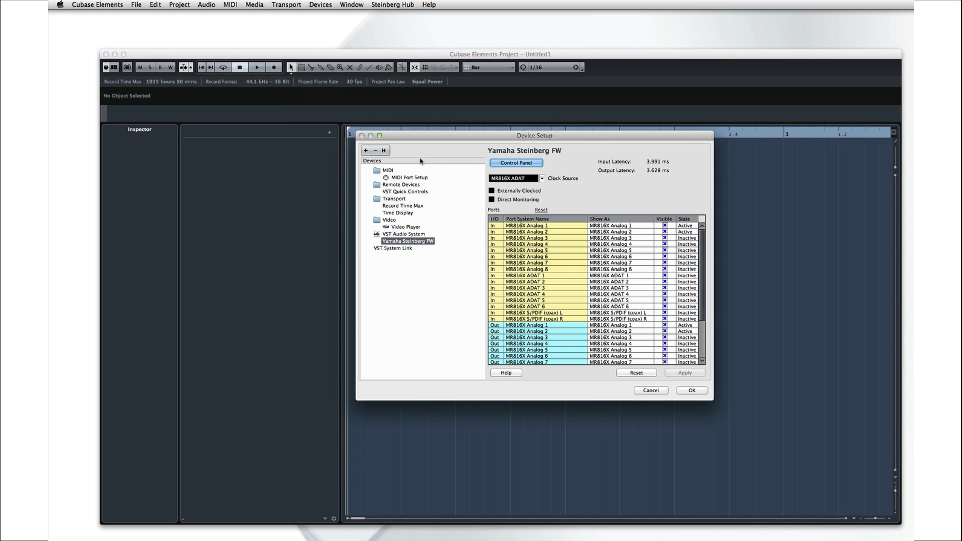
{"action": "left_click", "coordinate": [783, 207]}
{"action": "left_click", "coordinate": [498, 201]}
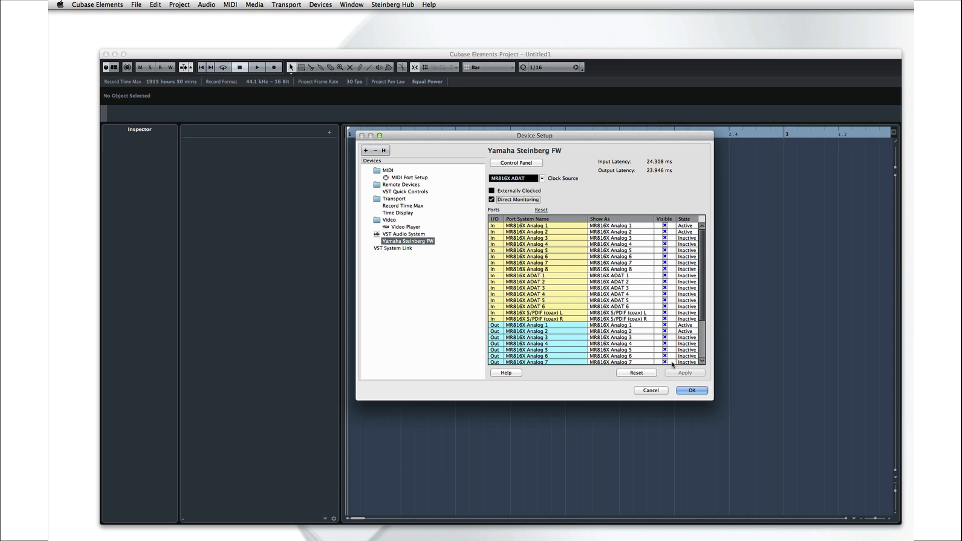
Set the interface buffer back to 512 samples and apply Device Setup with OK
{"action": "left_click", "coordinate": [535, 164]}
{"action": "left_click", "coordinate": [377, 113]}
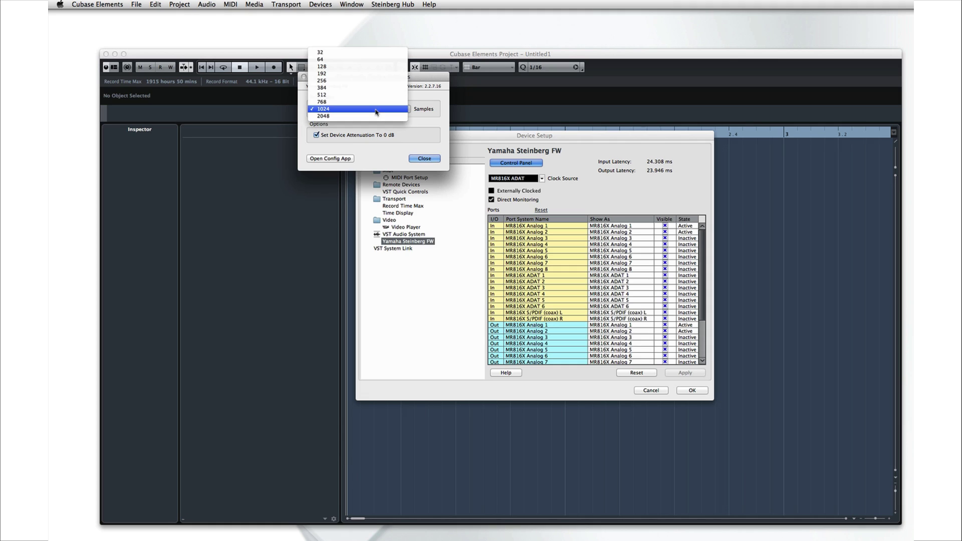
{"action": "left_click", "coordinate": [373, 95]}
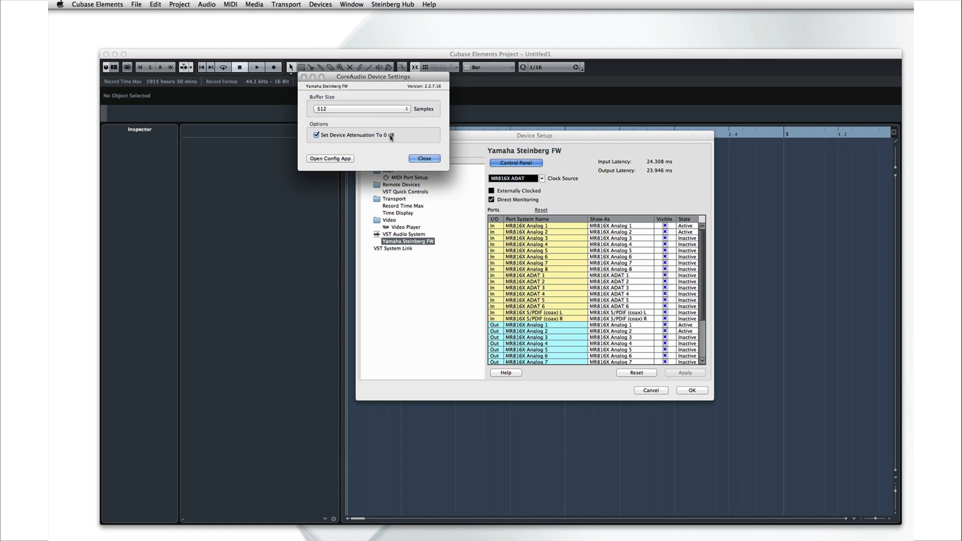
{"action": "left_click", "coordinate": [413, 157]}
{"action": "left_click", "coordinate": [703, 391]}
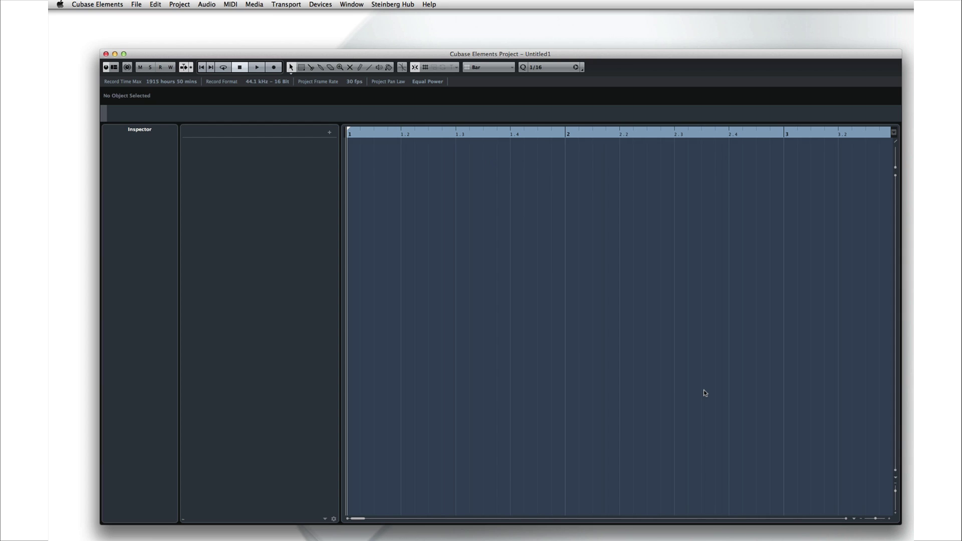
Open Devices > VST Connections and show the Inputs page
{"action": "left_click", "coordinate": [311, 4]}
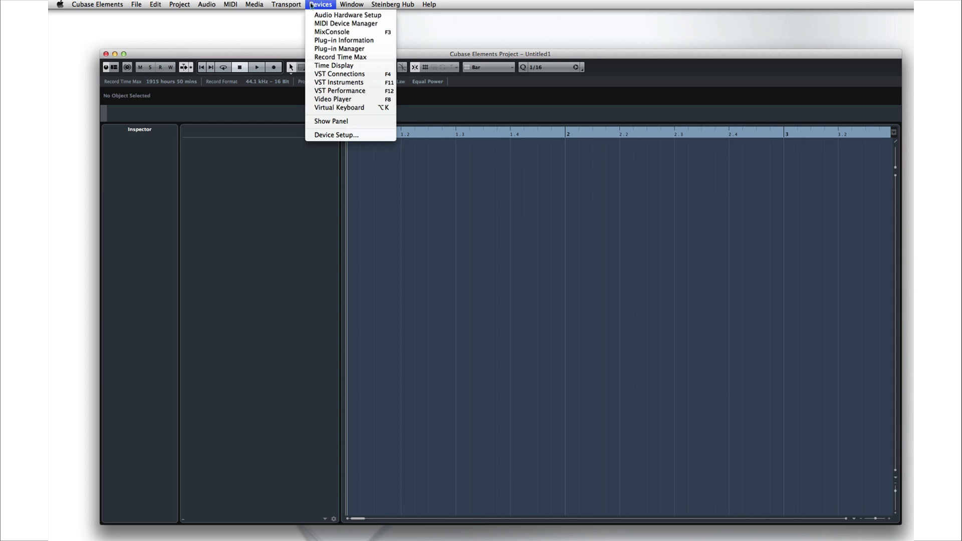
{"action": "left_click", "coordinate": [317, 75]}
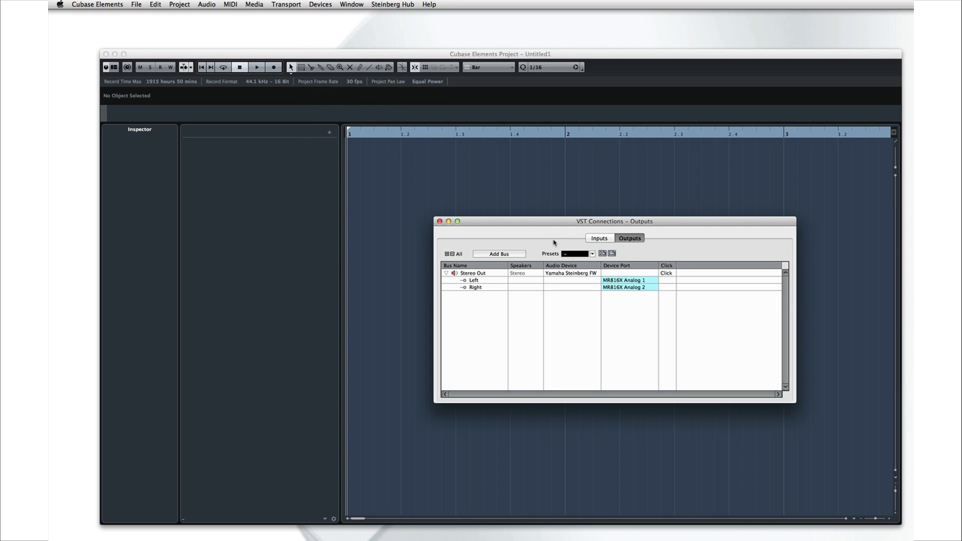
{"action": "left_click", "coordinate": [597, 239]}
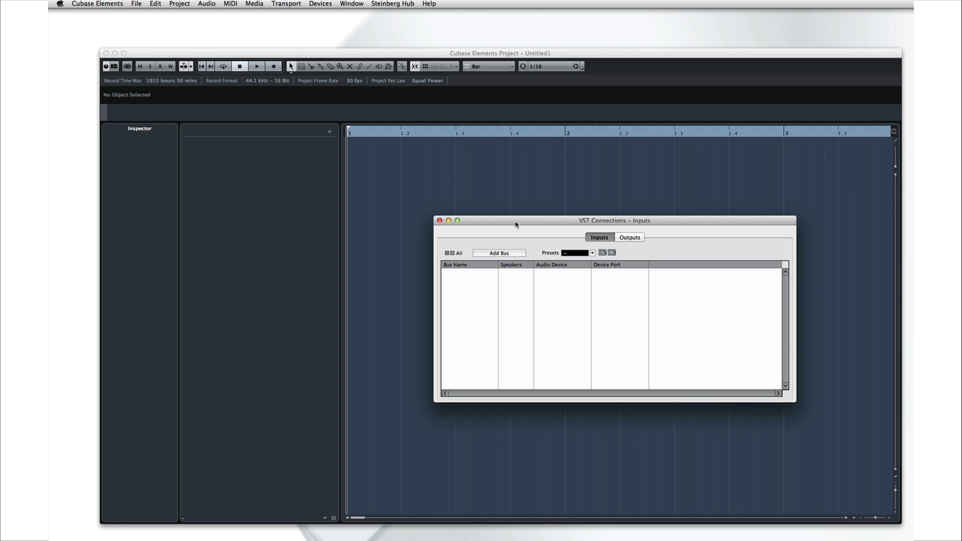
Add input buses with Mono configuration and Count 2, creating Mono In and Mono In 2
{"action": "left_click", "coordinate": [518, 255]}
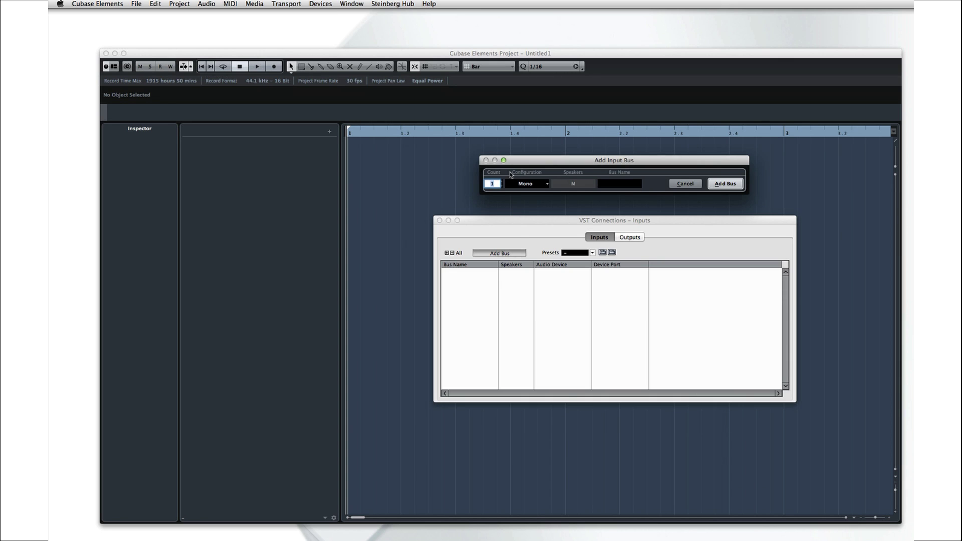
{"action": "left_click", "coordinate": [531, 184]}
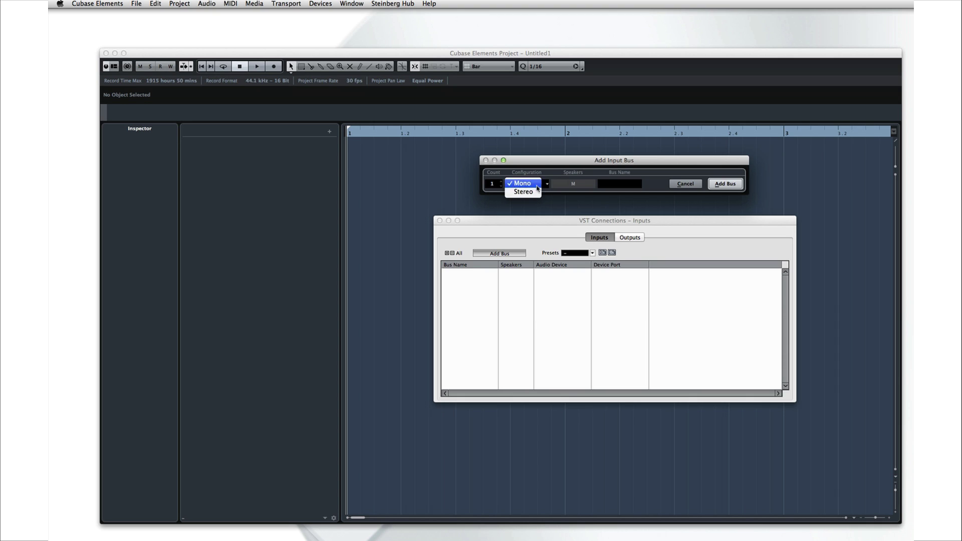
{"action": "left_click", "coordinate": [538, 189]}
{"action": "left_click", "coordinate": [502, 182]}
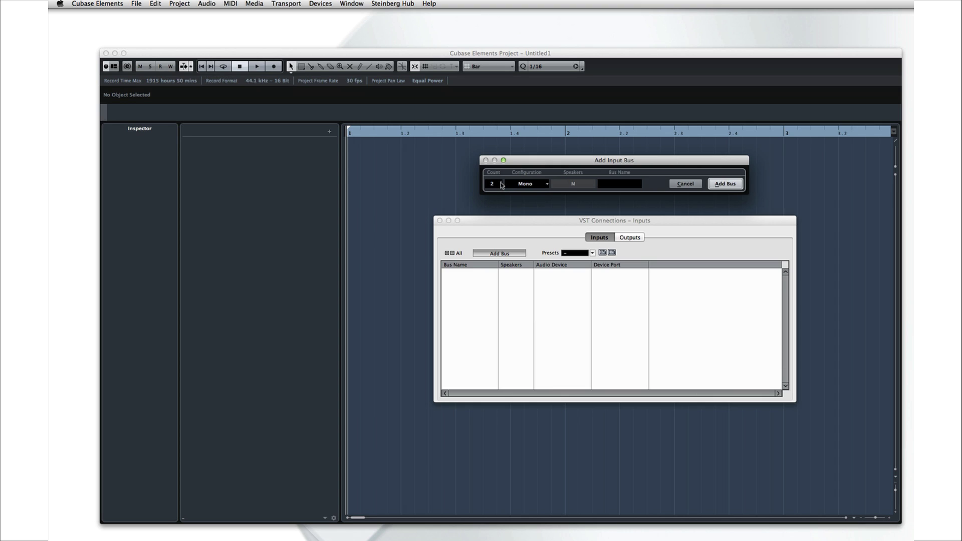
{"action": "left_click", "coordinate": [725, 184]}
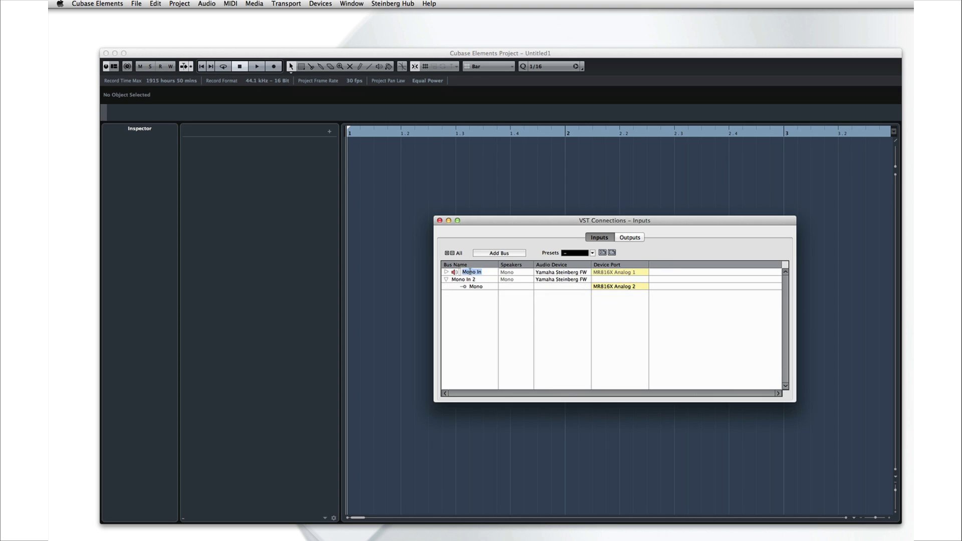
Rename the two input buses BOOTH and LIVE ROOM, leaving the BOOTH port routing unchanged
{"action": "double_click", "coordinate": [471, 272]}
{"action": "type", "text": "BOOTH"}
{"action": "double_click", "coordinate": [464, 280]}
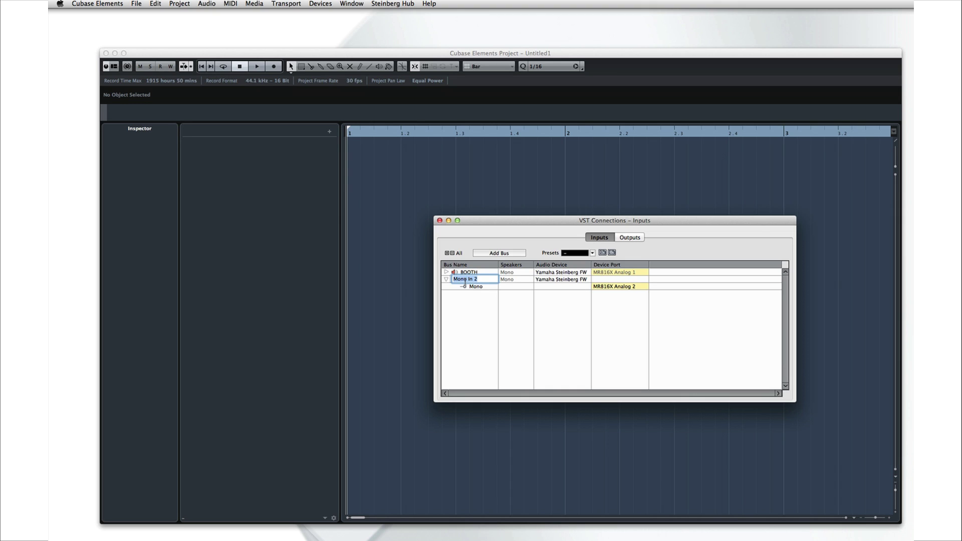
{"action": "type", "text": "LIVE ROOM"}
{"action": "key", "text": "Return"}
{"action": "left_click", "coordinate": [617, 273]}
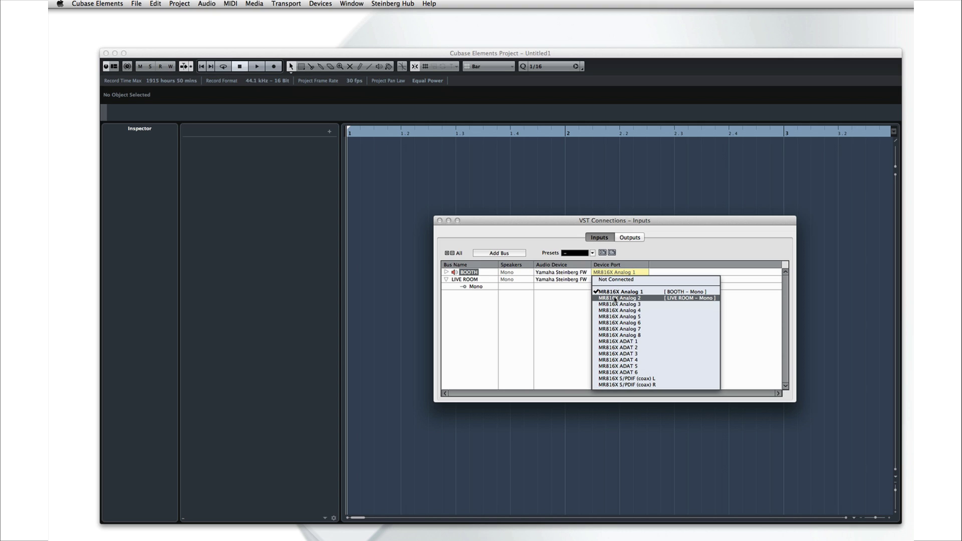
{"action": "left_click", "coordinate": [615, 299]}
Store the input bus setup as the preset 'STANDARD SET'
{"action": "left_click", "coordinate": [602, 253]}
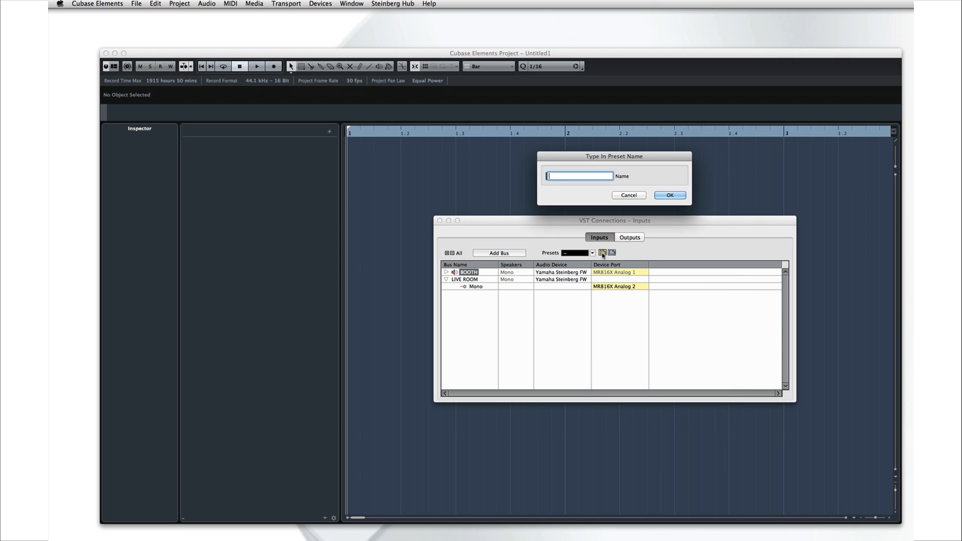
{"action": "type", "text": "STANDARD SET UP"}
{"action": "left_click", "coordinate": [669, 196]}
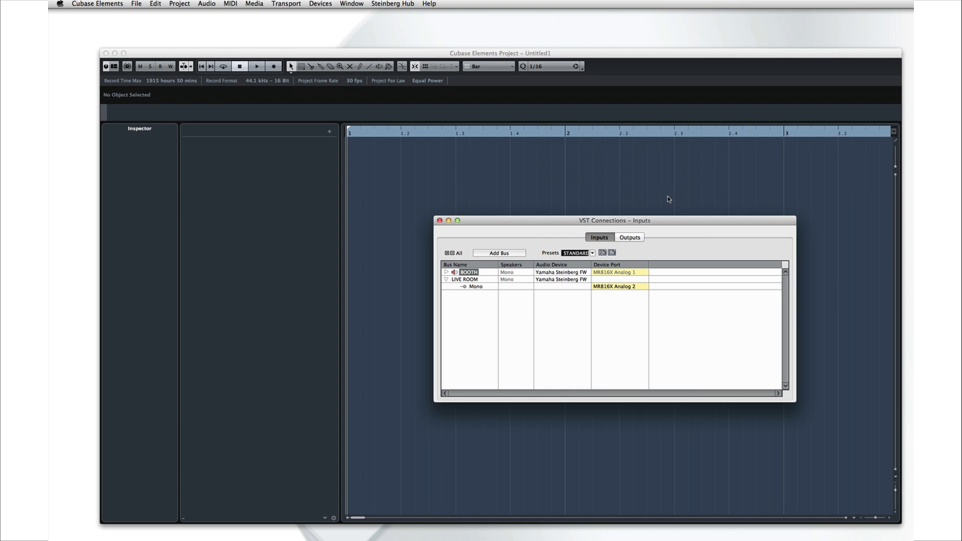
{"action": "left_click", "coordinate": [622, 239]}
Assign Stereo Out's left port to MR816X Analog 1 and right port to MR816X Analog 2
{"action": "left_click", "coordinate": [613, 280]}
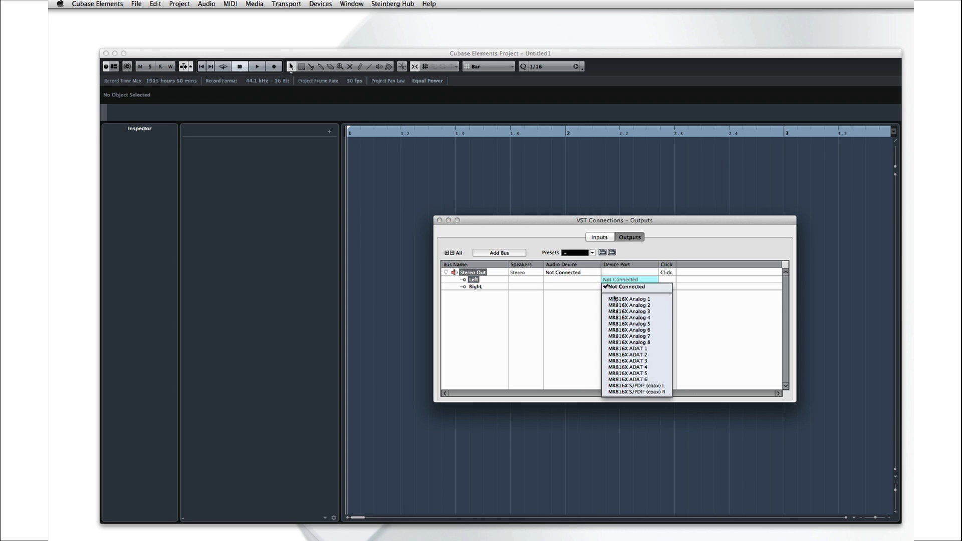
{"action": "left_click", "coordinate": [614, 298]}
{"action": "left_click", "coordinate": [619, 287]}
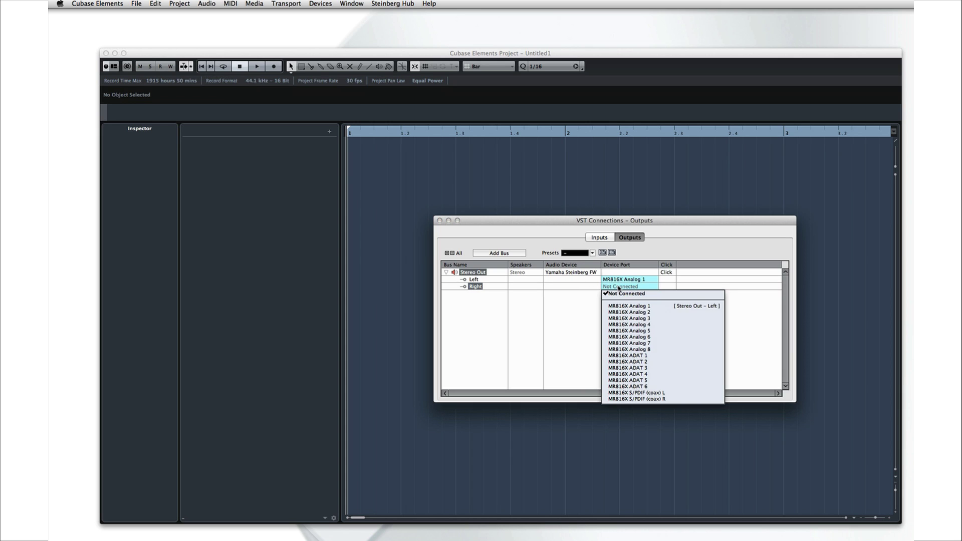
{"action": "left_click", "coordinate": [621, 312]}
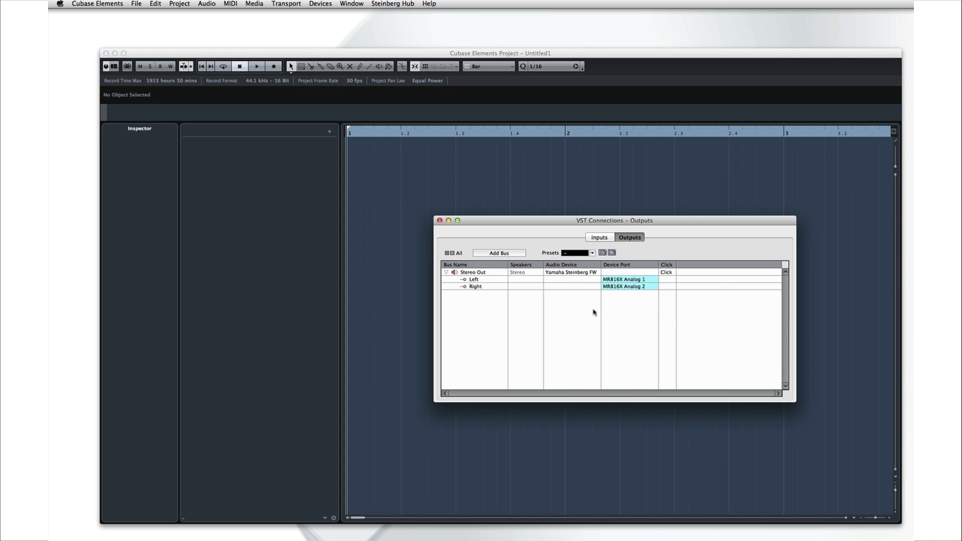